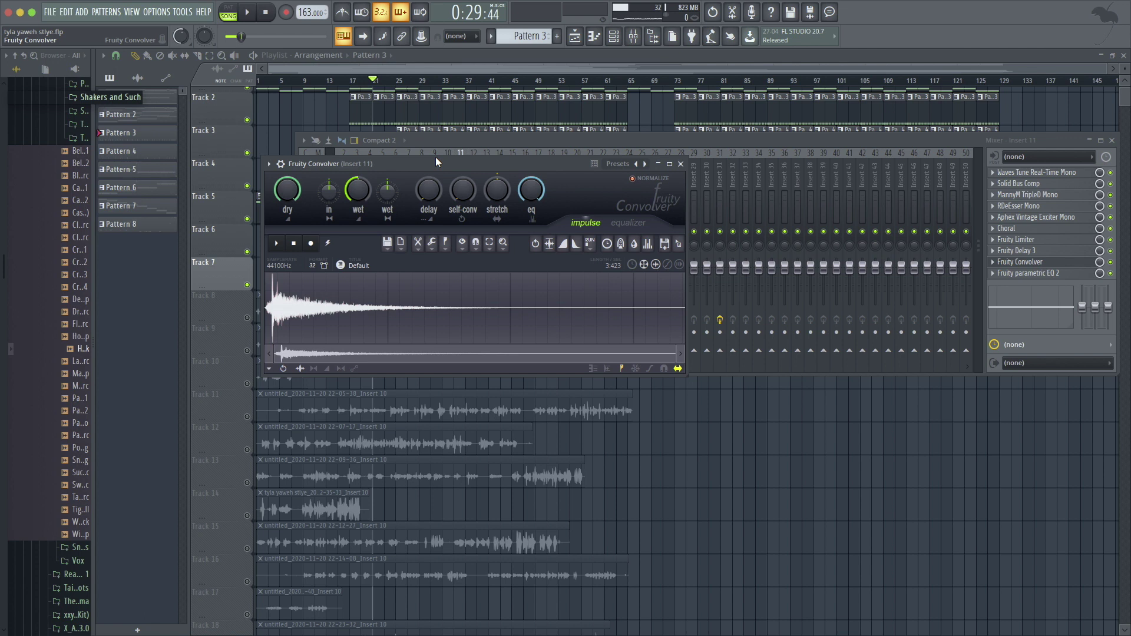
Bypass the Fruity Convolver effect on mixer Insert 11 and play a short part of the song.
left_click_drag(435, 159, 377, 267)
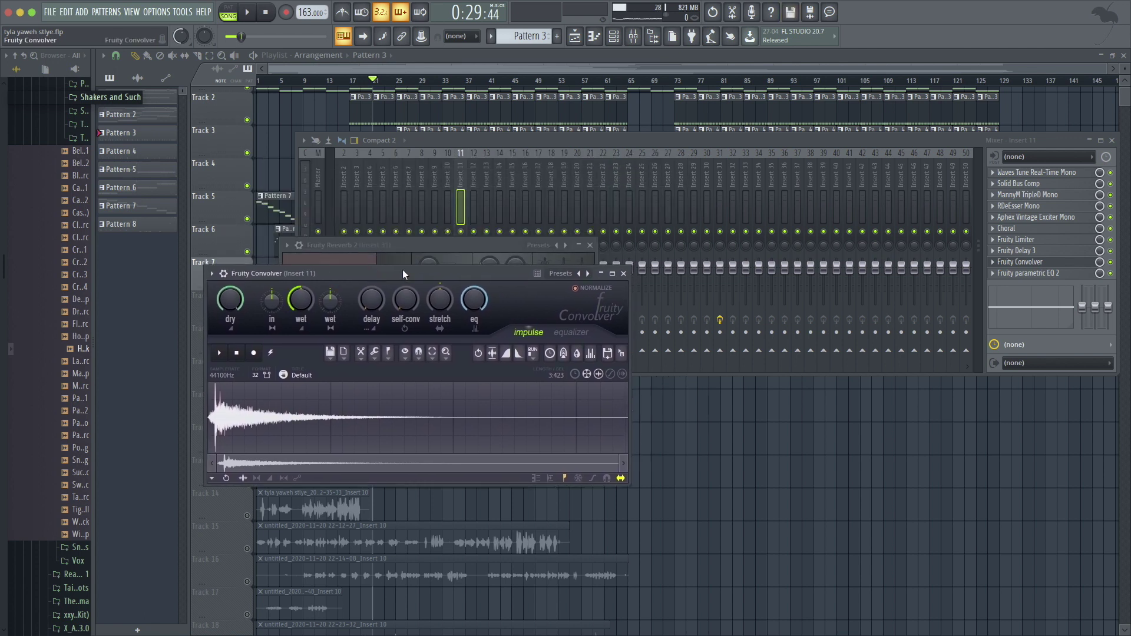
left_click(1111, 262)
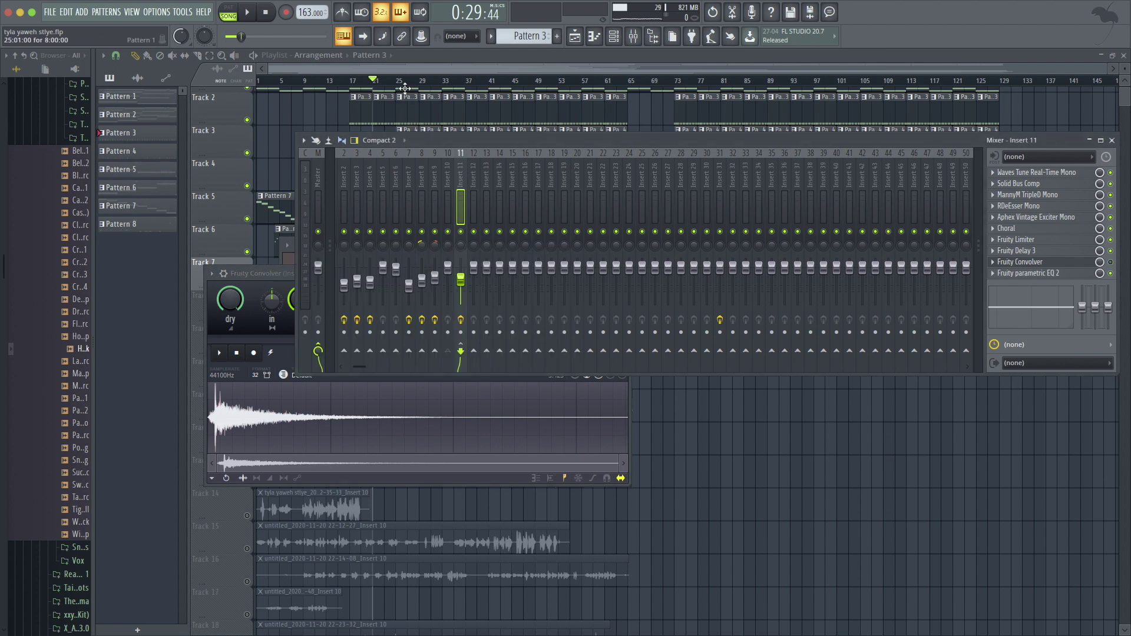
key("space")
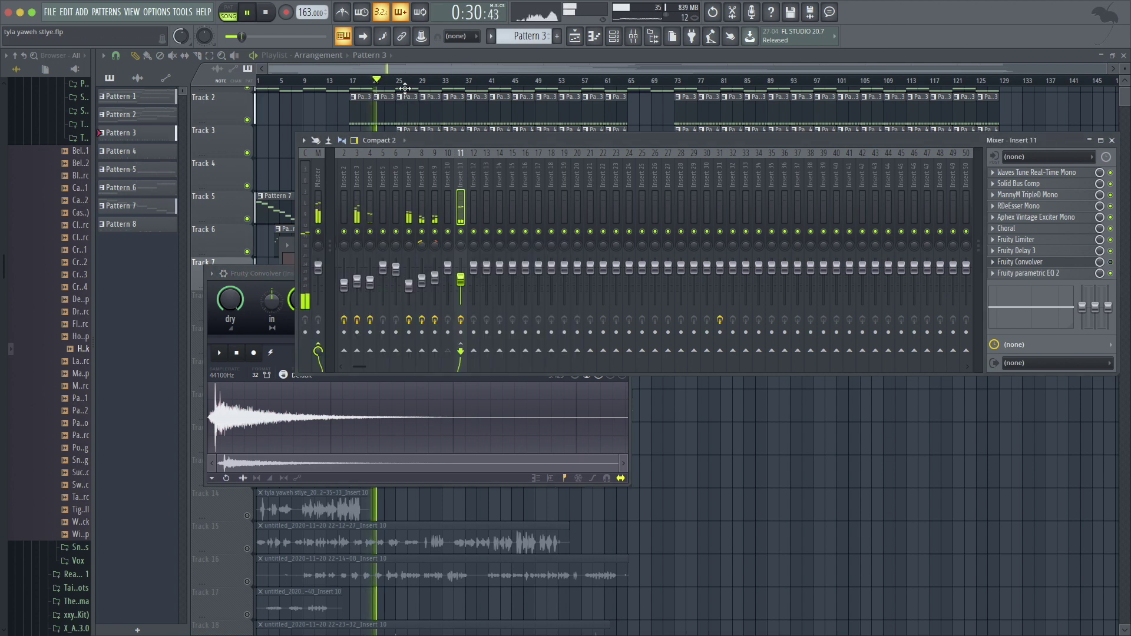
key("space")
Set the playback start to bar 25 and audition the vocals with Fruity Convolver bypassed, bringing up its plugin window.
left_click(398, 80)
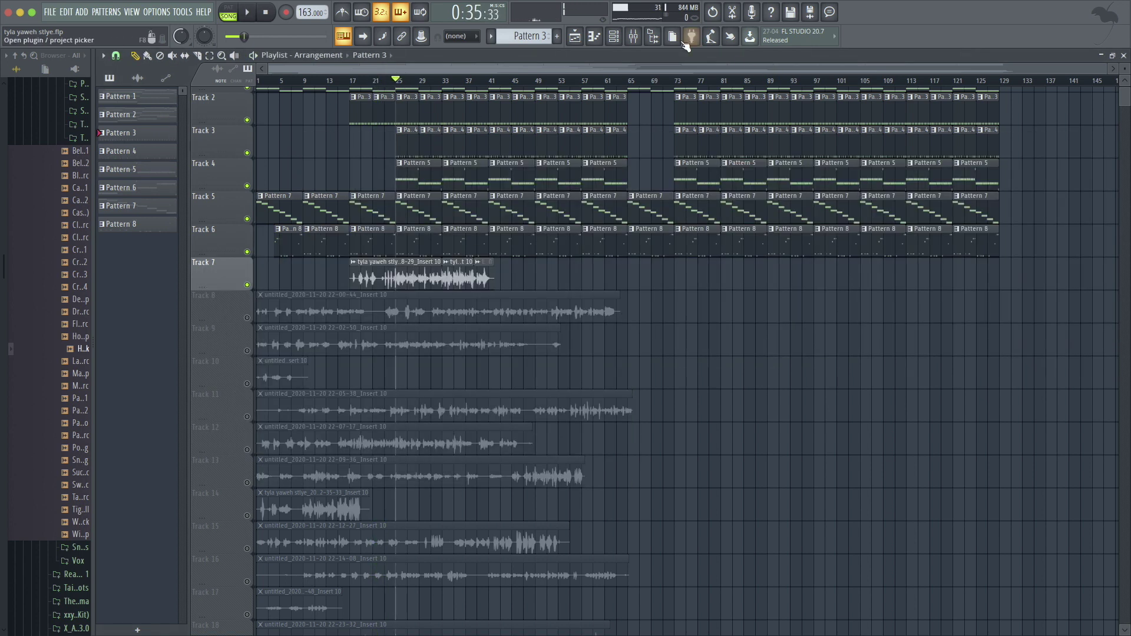
left_click(636, 37)
key("space")
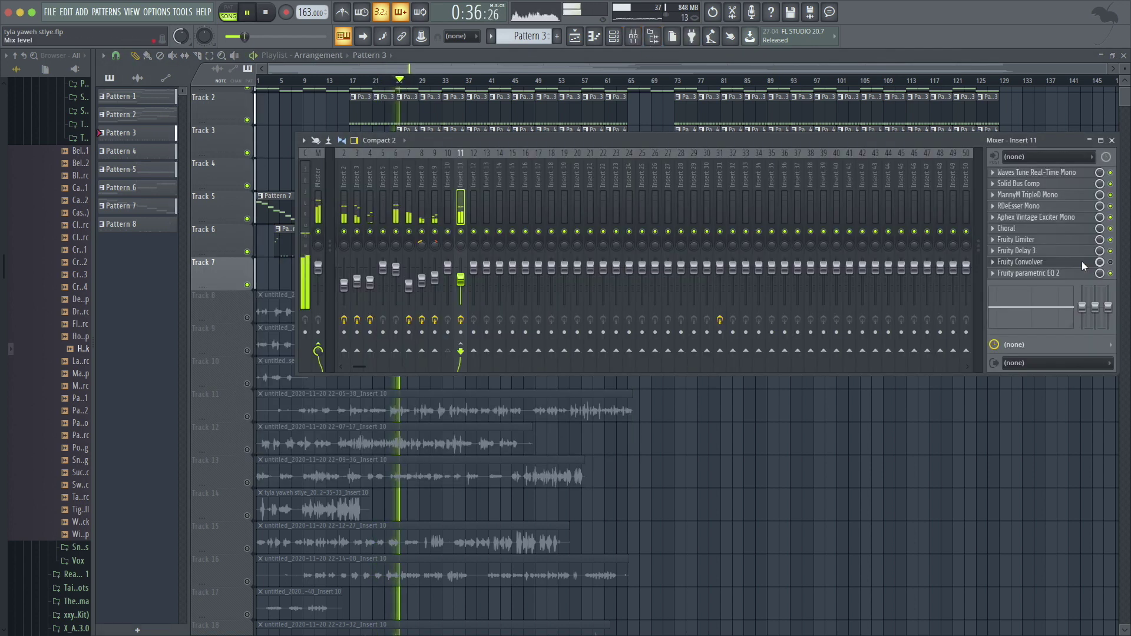
left_click(1056, 263)
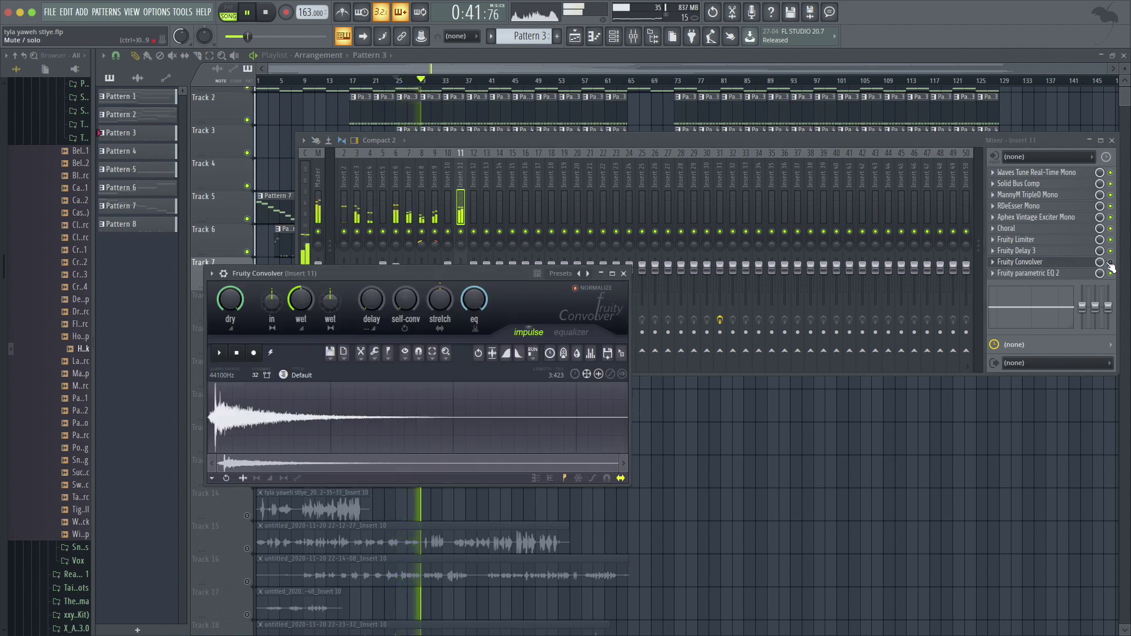
key("space")
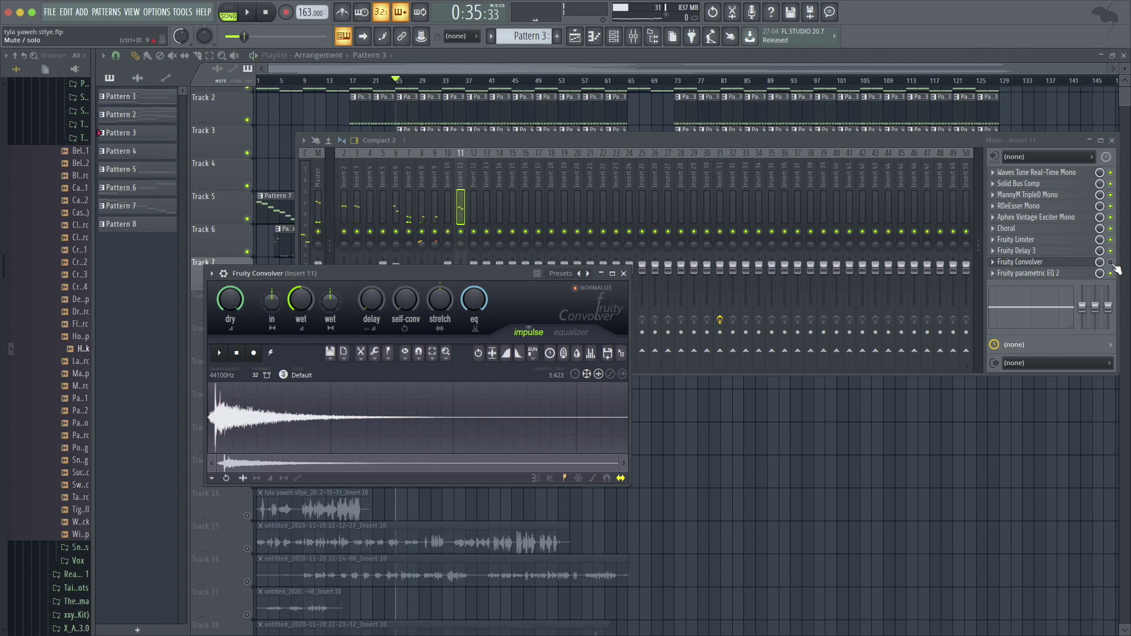
Re-enable Fruity Convolver on Insert 11 and audition the same section with the reverb active.
left_click(1114, 268)
key("space")
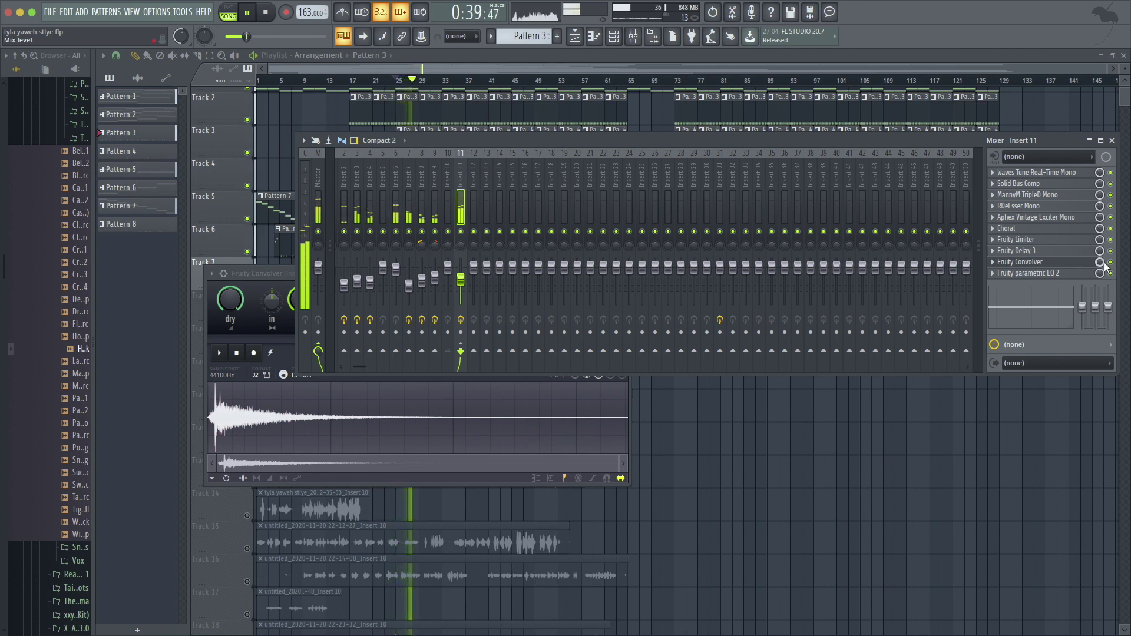
key("space")
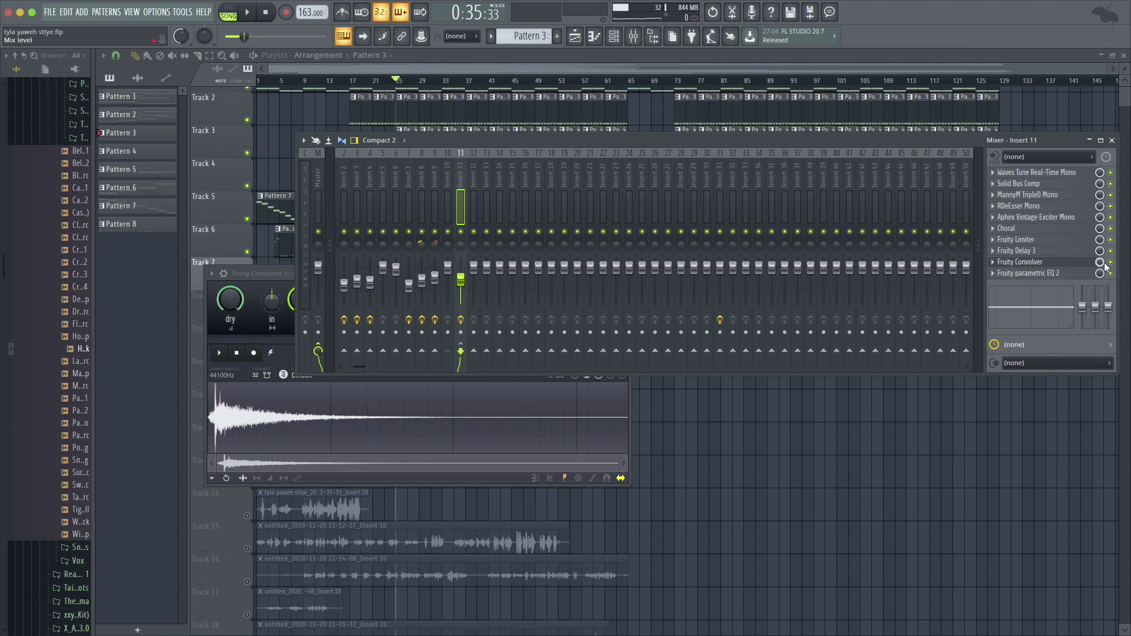
Load the "Evnt - Chamber (Medium)" preset in Fruity Convolver on Insert 11.
left_click(253, 283)
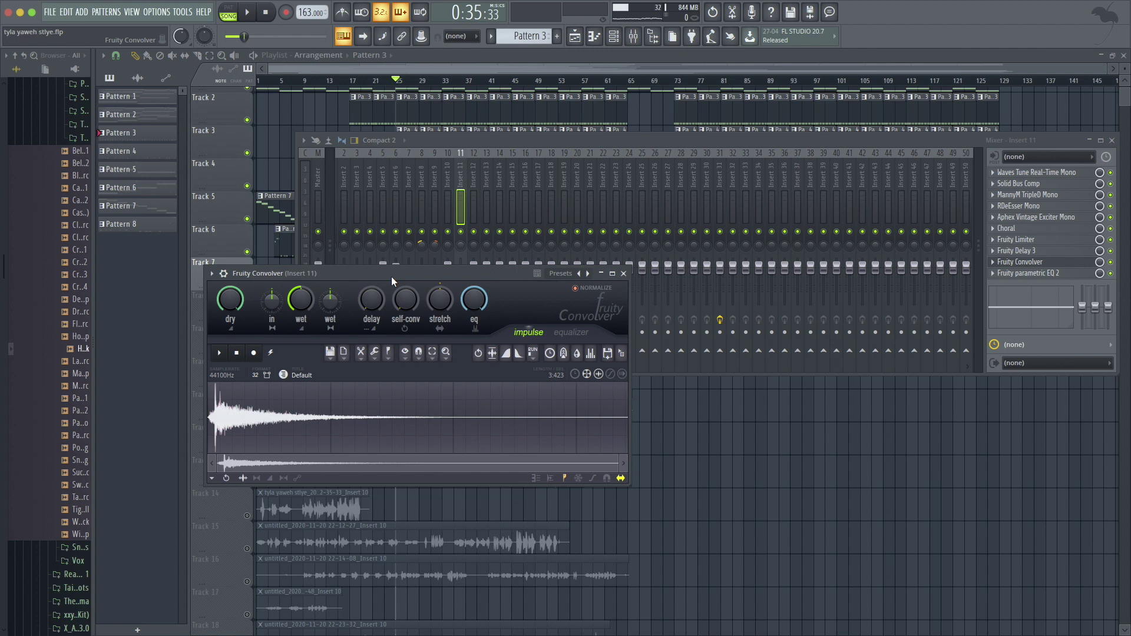
left_click_drag(354, 270, 405, 273)
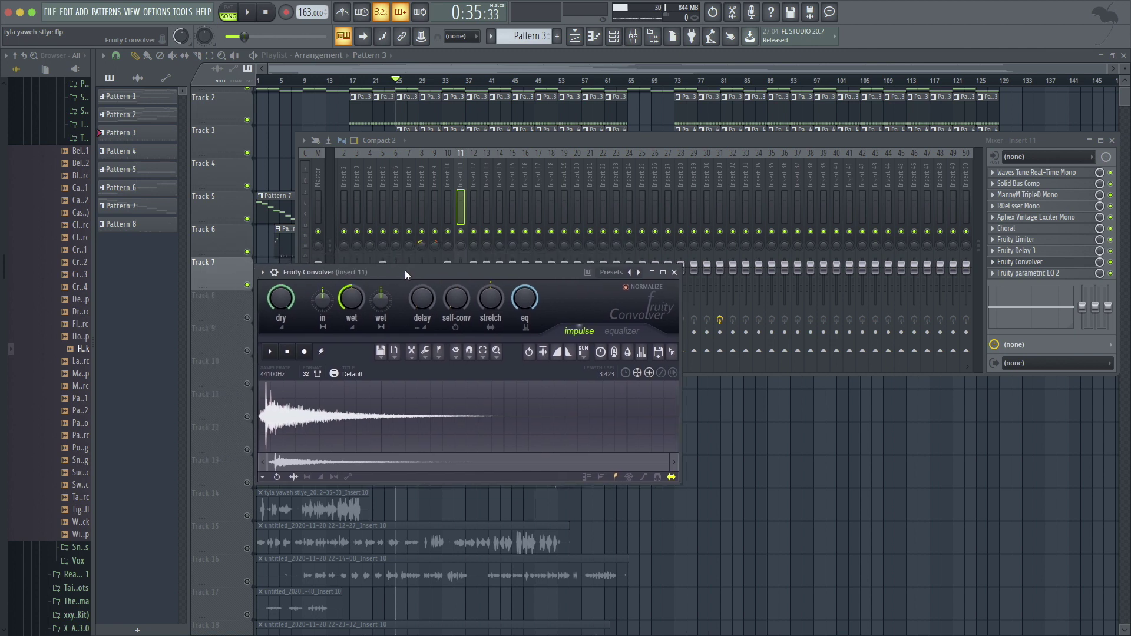
left_click(274, 278)
mouse_move(300, 321)
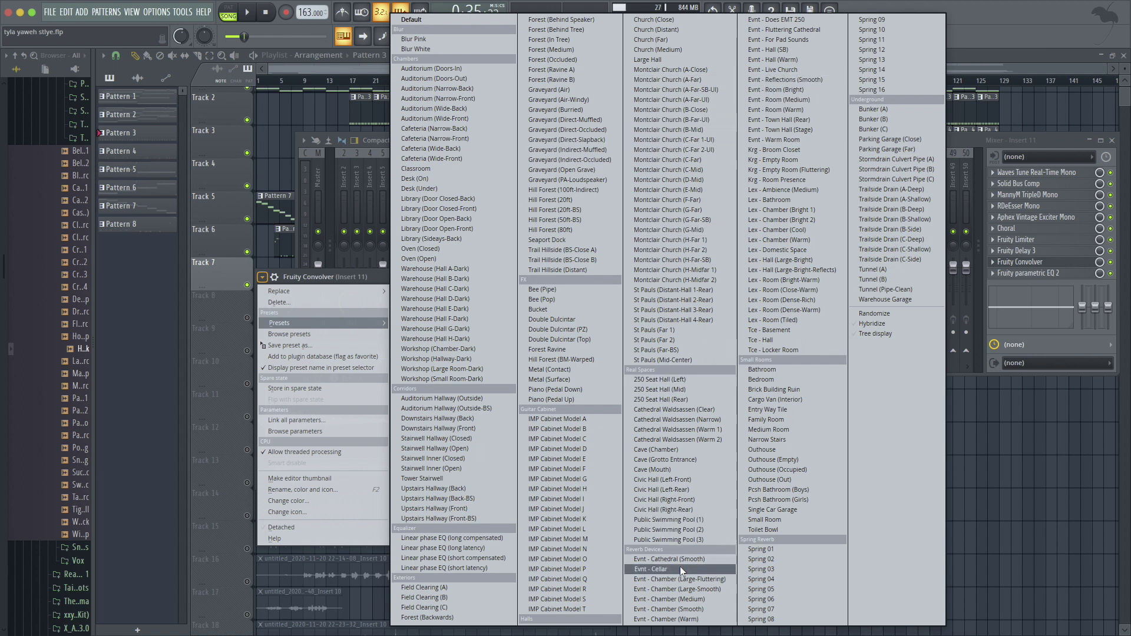
left_click(676, 600)
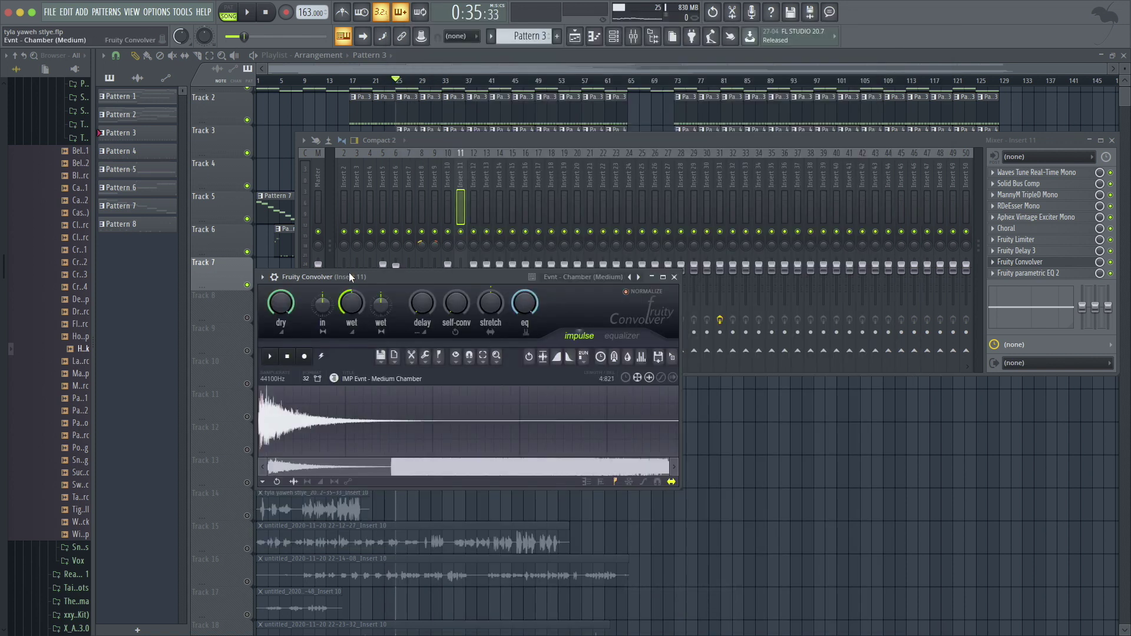
Adjust the convolver's wet level to about -20.5 dB while playing the song.
key("space")
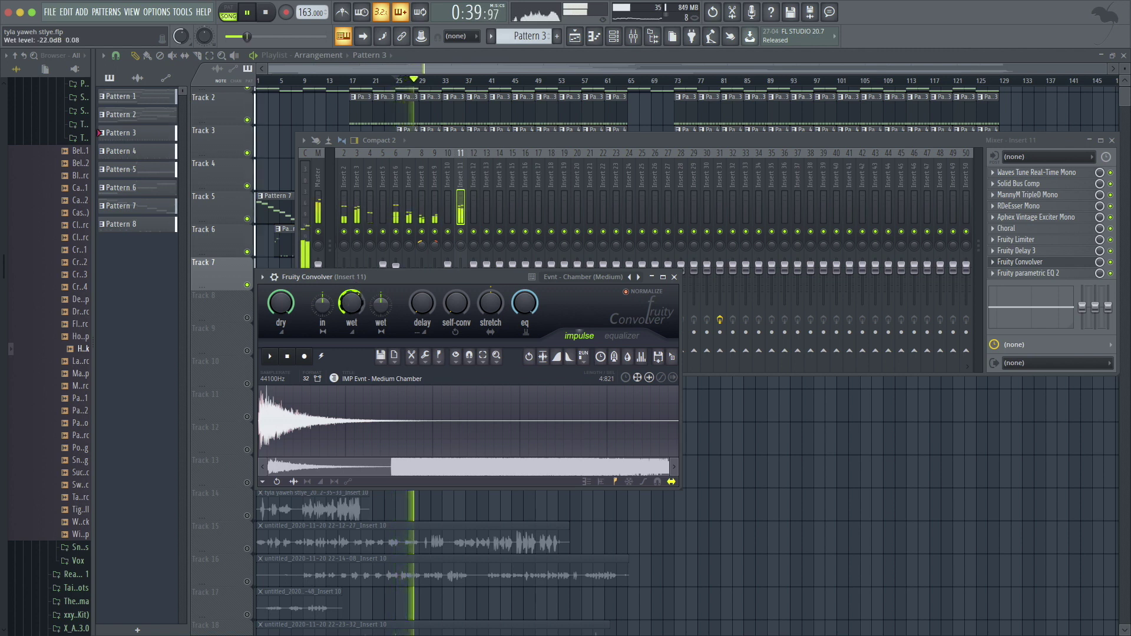
left_click_drag(350, 305, 350, 305)
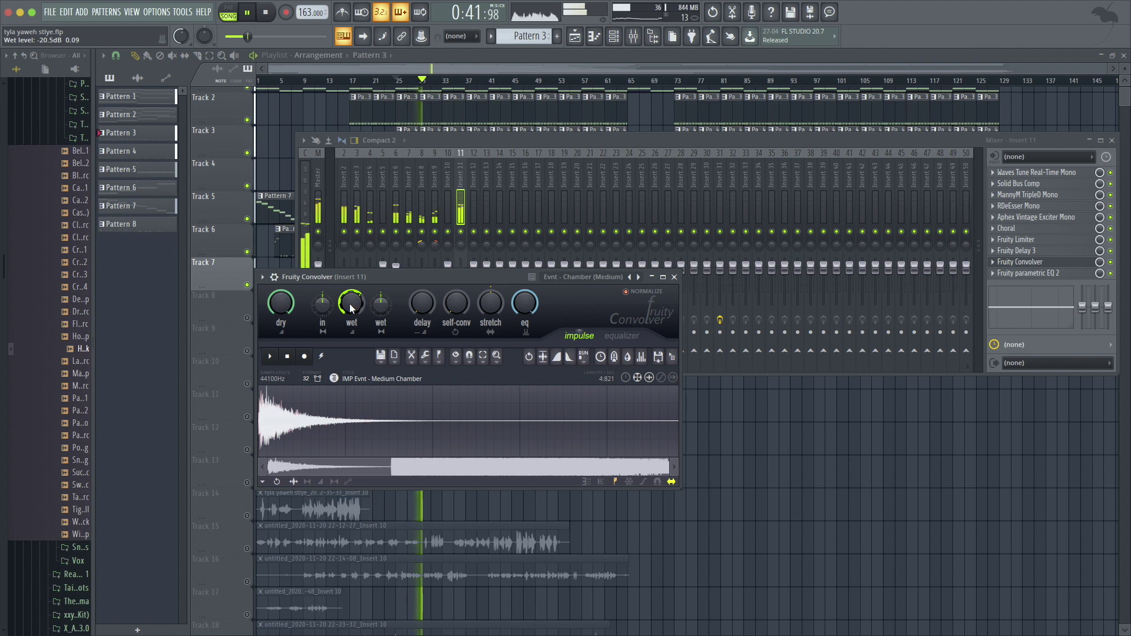
key("space")
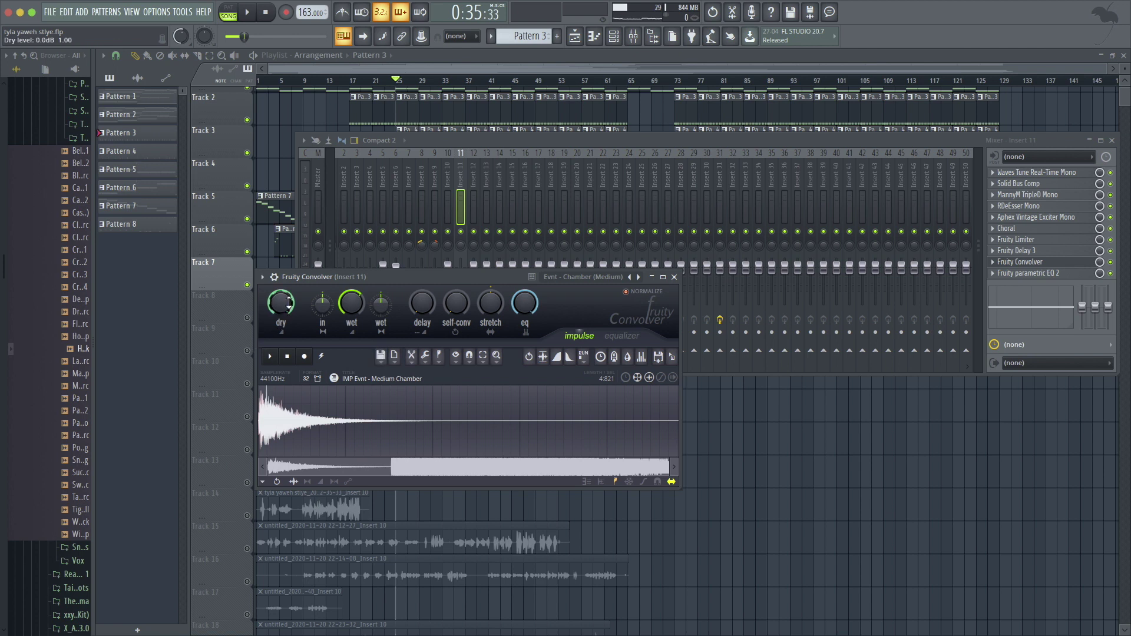
Try a lower dry level in the convolver while playing the song.
left_click_drag(289, 303, 289, 303)
key("space")
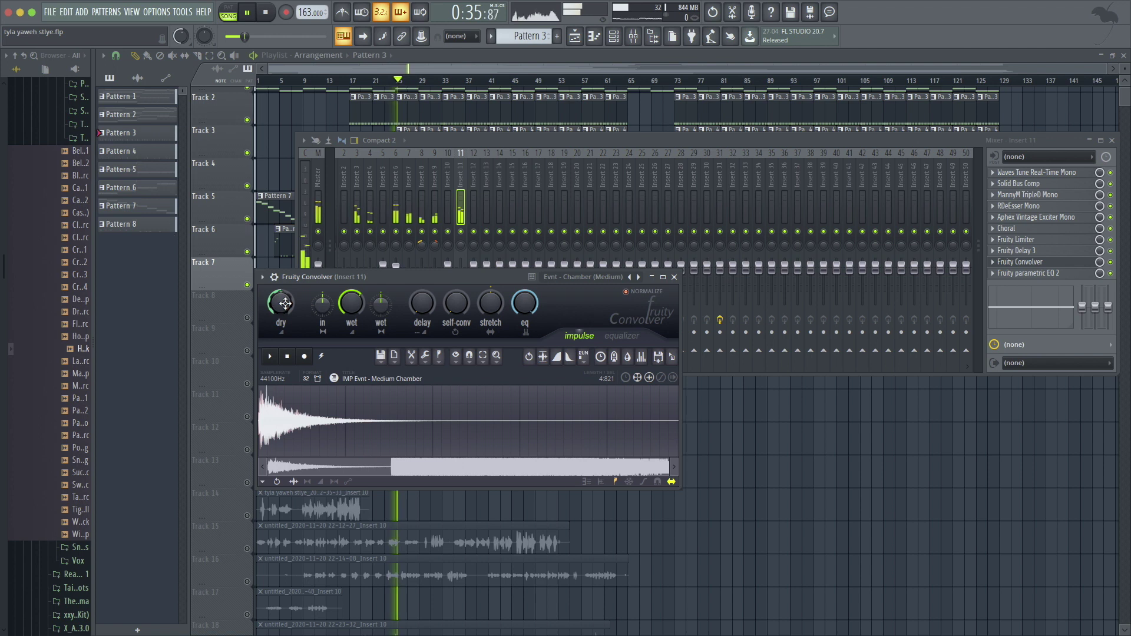
key("space")
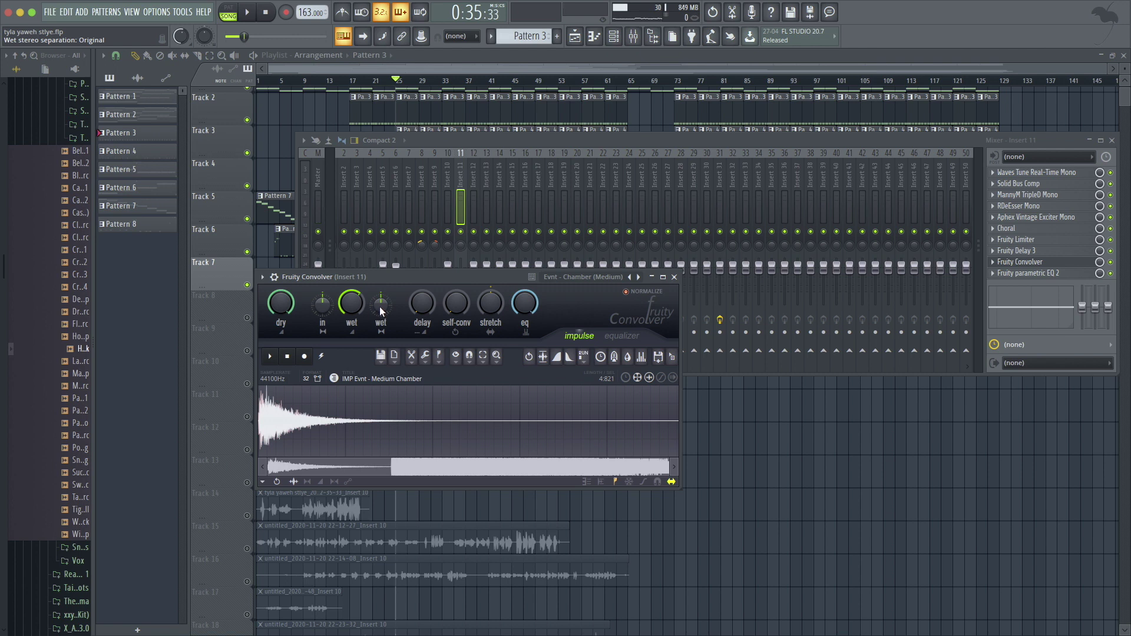
Try different wet stereo separation and delay settings in the convolver.
left_click_drag(384, 299, 384, 259)
left_click_drag(381, 304, 381, 354)
left_click_drag(381, 305, 381, 281)
left_click_drag(427, 310, 427, 309)
left_click_drag(429, 292, 455, 284)
Try a self-convolution amount of 100% during playback, and different stretch ratios for the impulse.
left_click_drag(452, 306, 452, 286)
key("space")
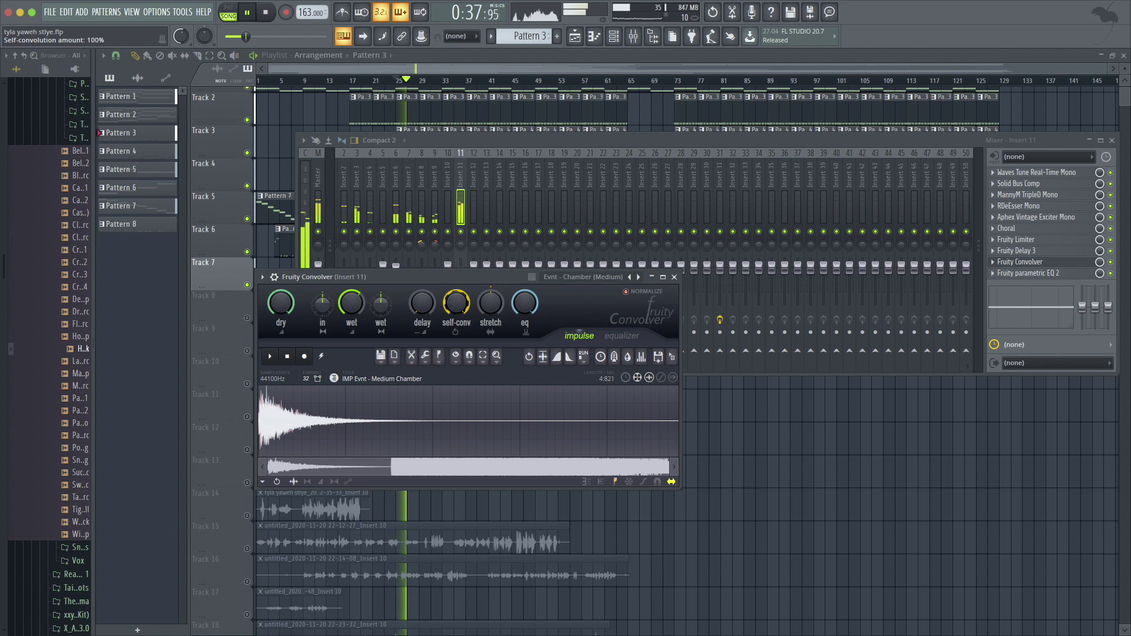
left_click_drag(457, 299, 458, 321)
key("space")
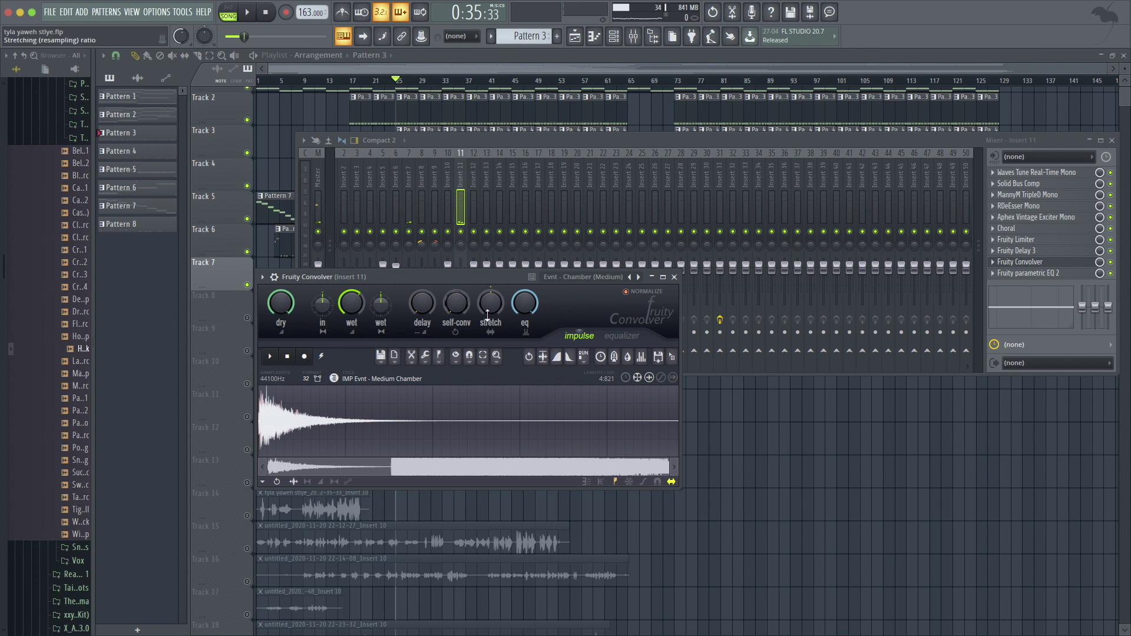
mouse_move(491, 308)
left_mouse_down()
mouse_move(492, 333)
mouse_move(492, 307)
left_mouse_up()
mouse_move(490, 303)
left_mouse_down()
mouse_move(491, 282)
mouse_move(491, 308)
left_mouse_up()
Shape a fade-in on the impulse's volume envelope, rising to a point at about 0.796 s, and audition it.
left_click(322, 482)
left_click_drag(261, 422, 322, 420)
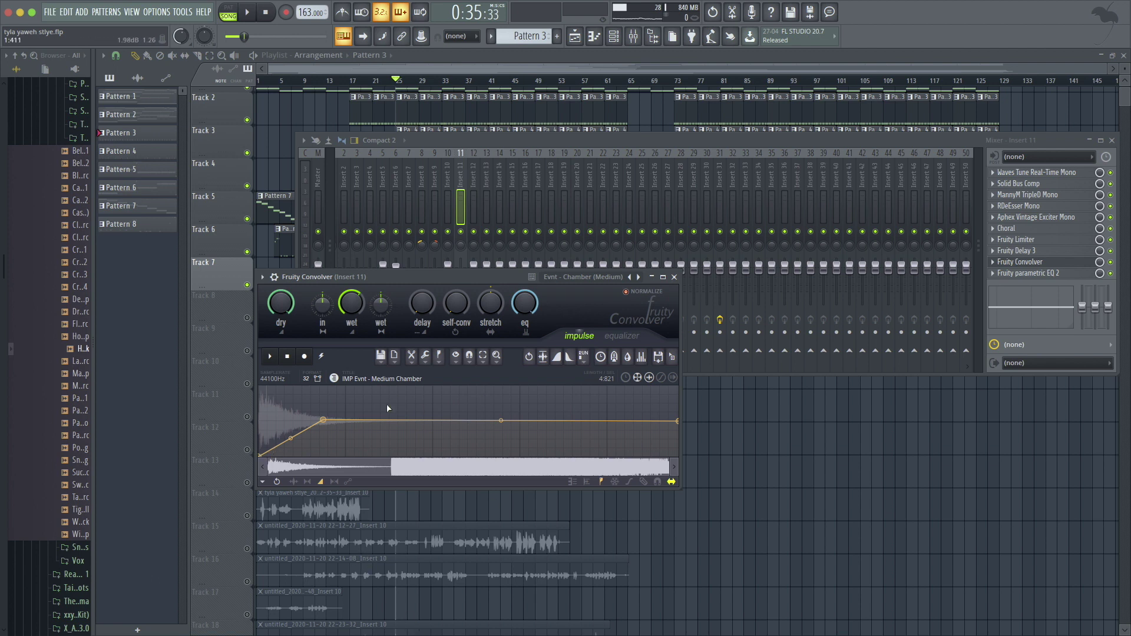
left_click_drag(324, 420, 330, 420)
key("space")
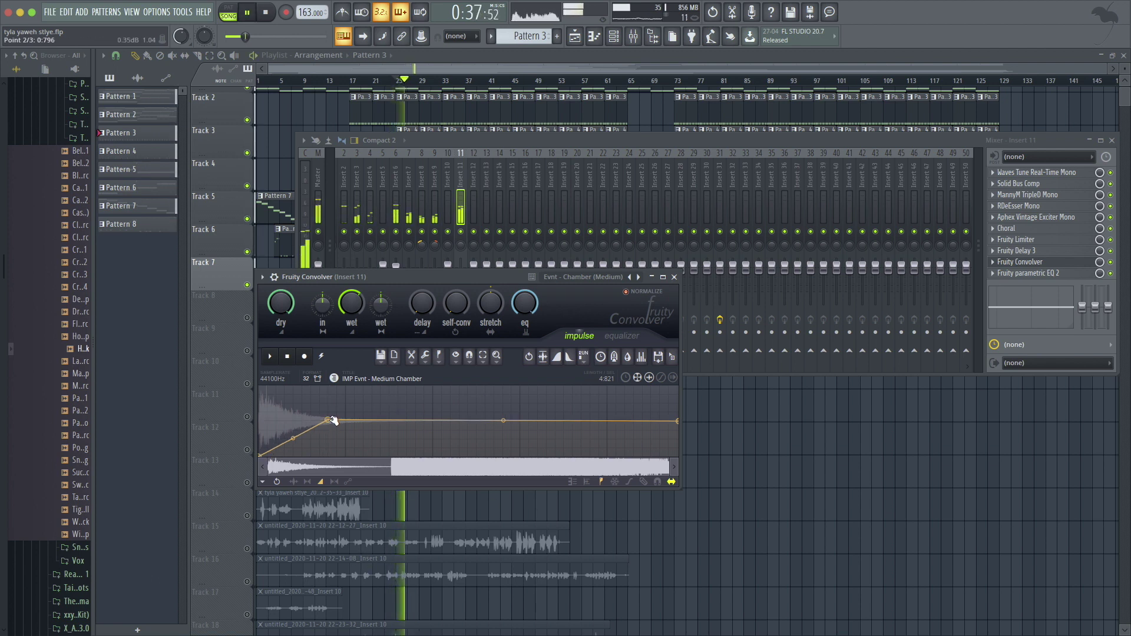
key("space")
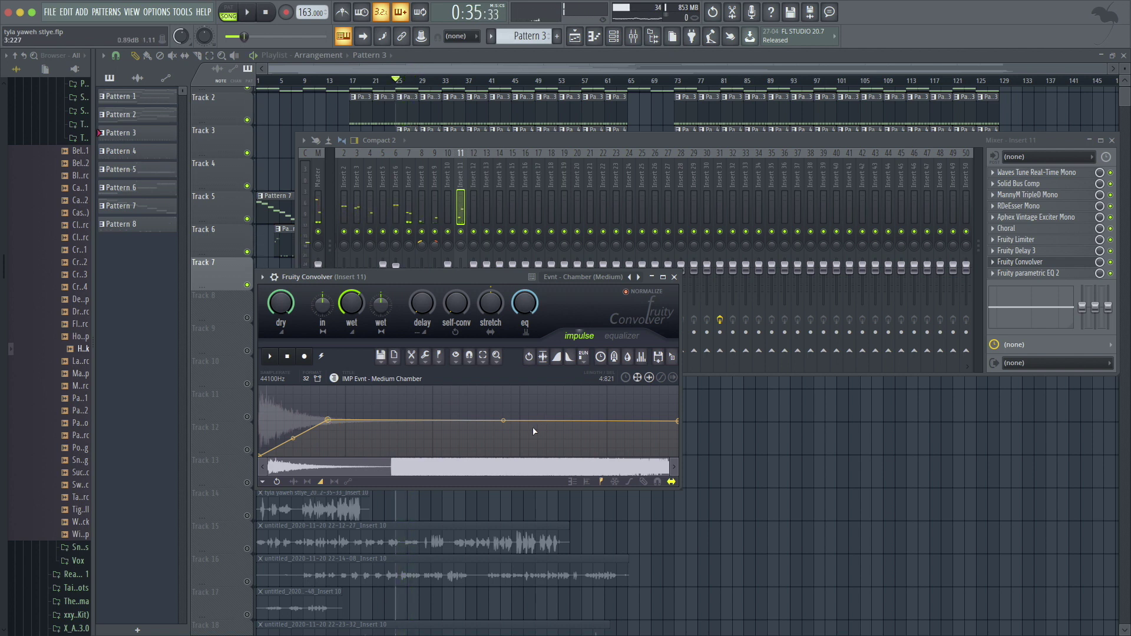
Add points to the convolver's equalizer curve and cut the low end fully up to a point between 200 and 500 Hz.
left_click(618, 338)
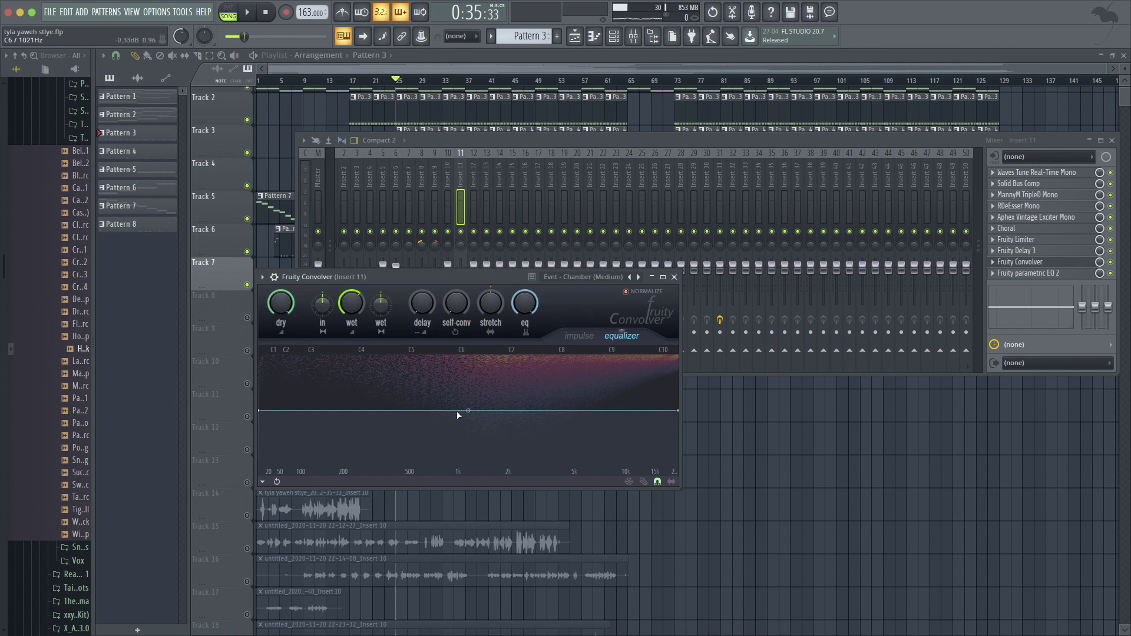
right_click(434, 411)
left_click(644, 482)
left_click_drag(434, 410, 439, 418)
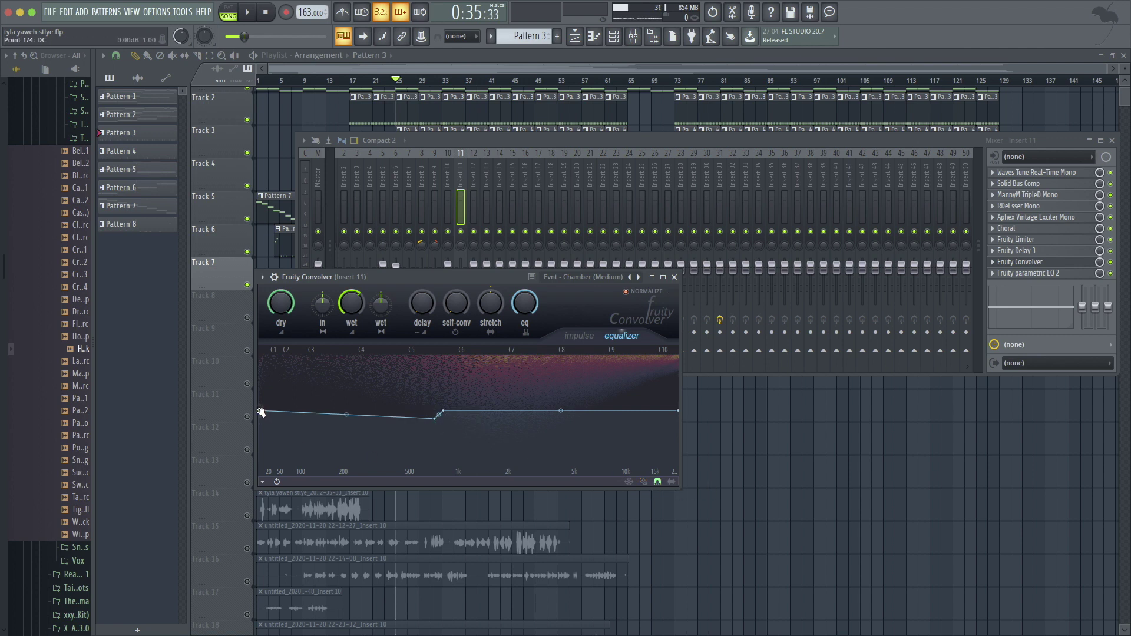
left_click_drag(259, 410, 259, 474)
left_click_drag(436, 414, 377, 474)
Raise the equalizer point between 500 Hz and 1 kHz, lower the high-frequency end, and bend the segment between them downward.
left_click_drag(450, 413, 441, 394)
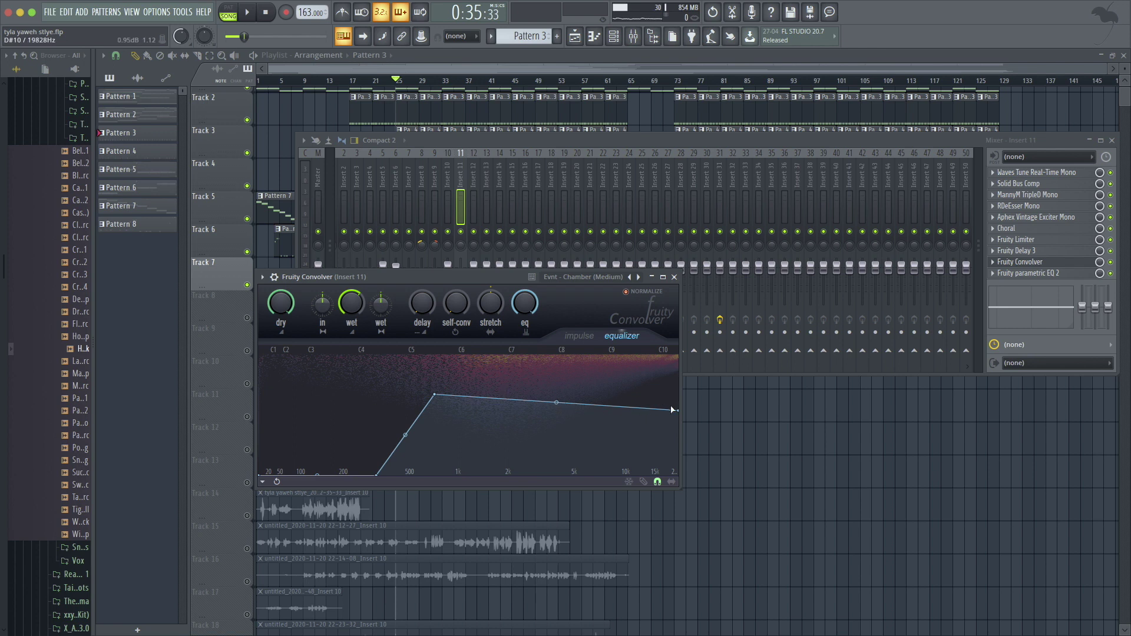
left_click_drag(677, 411, 677, 434)
left_click_drag(556, 415, 555, 421)
Set the convolver's wet level to about -20.3 dB while auditioning the equalized reverb.
key("space")
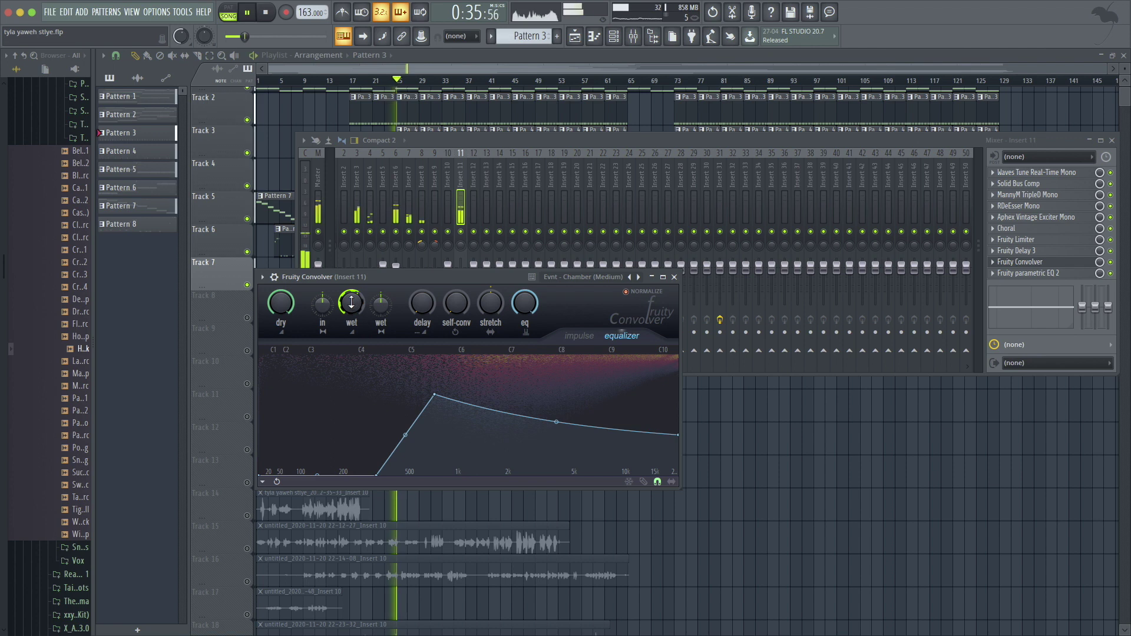
left_click_drag(361, 307, 345, 305)
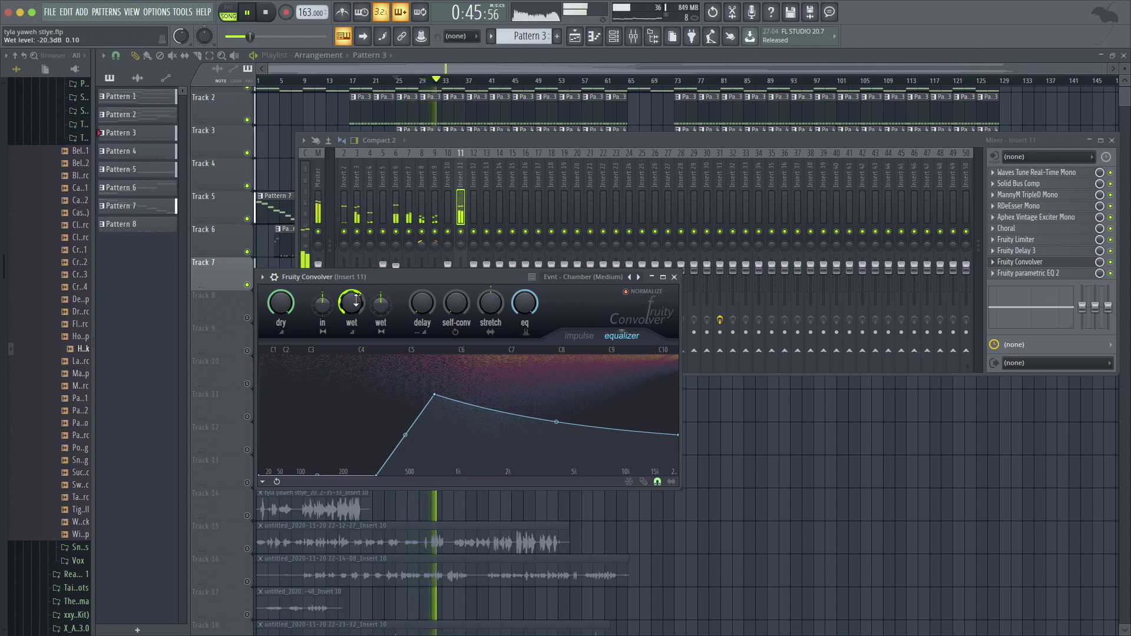
key("space")
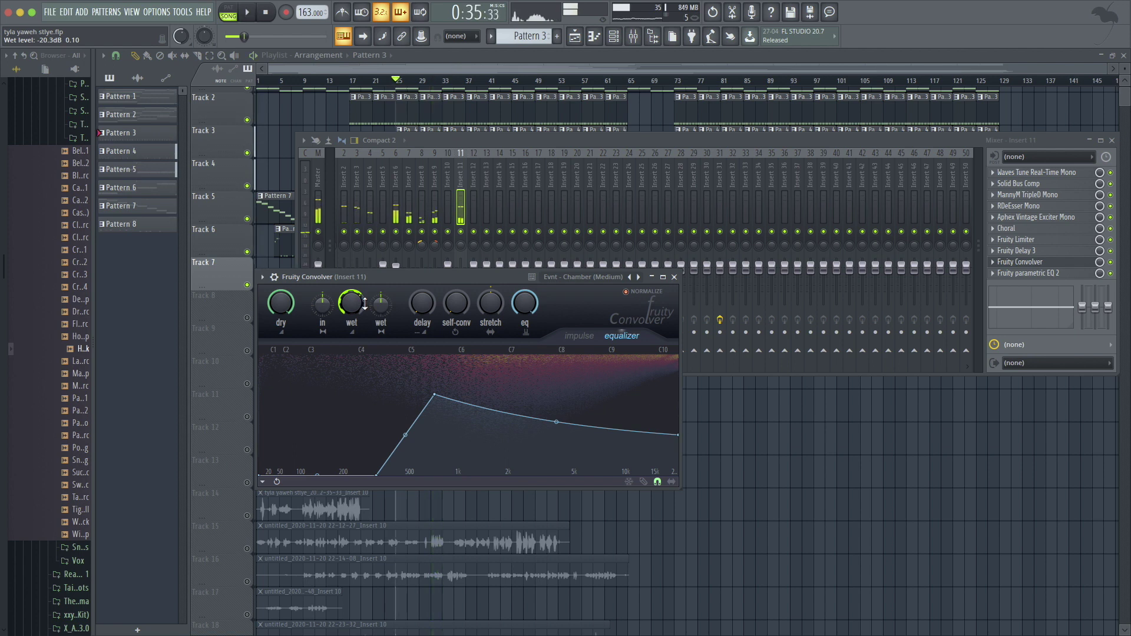